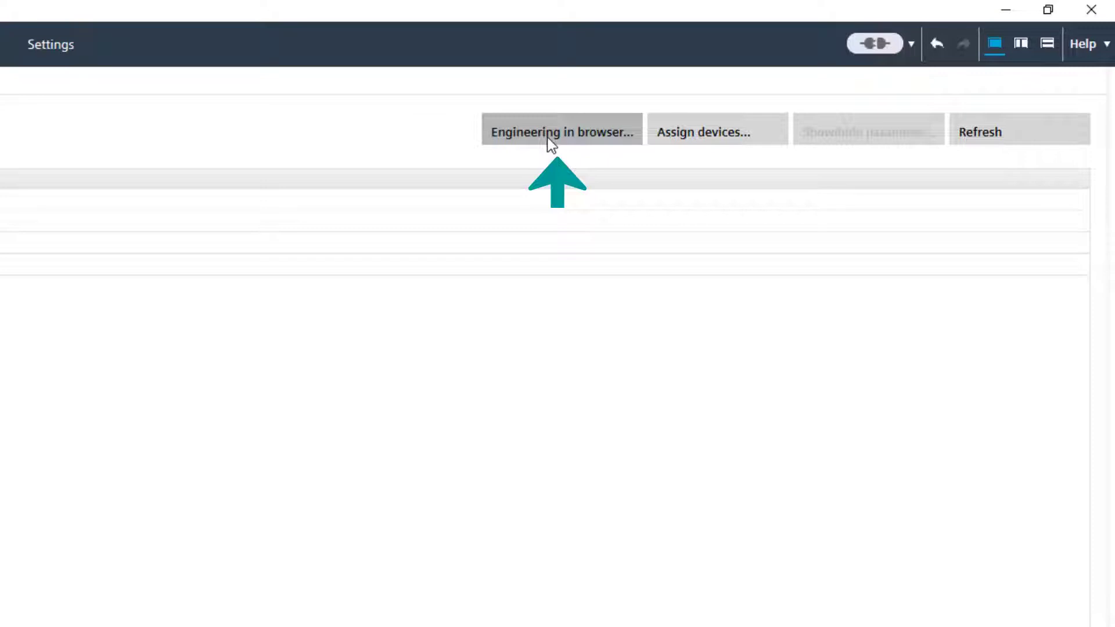
Launch engineering in the browser for the PXG3.W200 and open its data point integration tool.
left_click(550, 135)
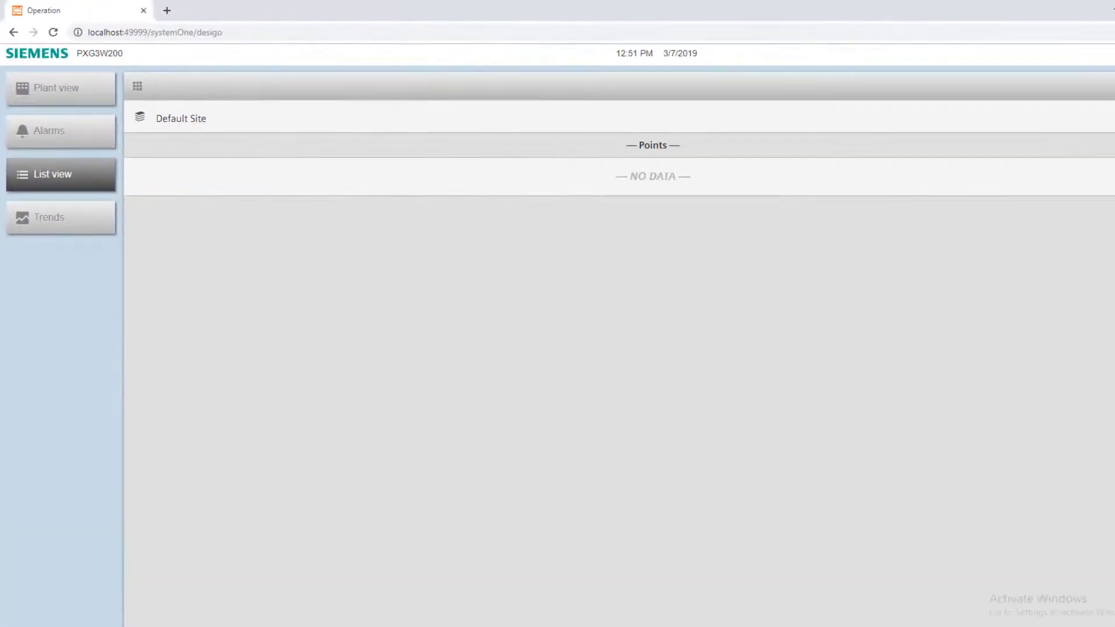
left_click(1095, 81)
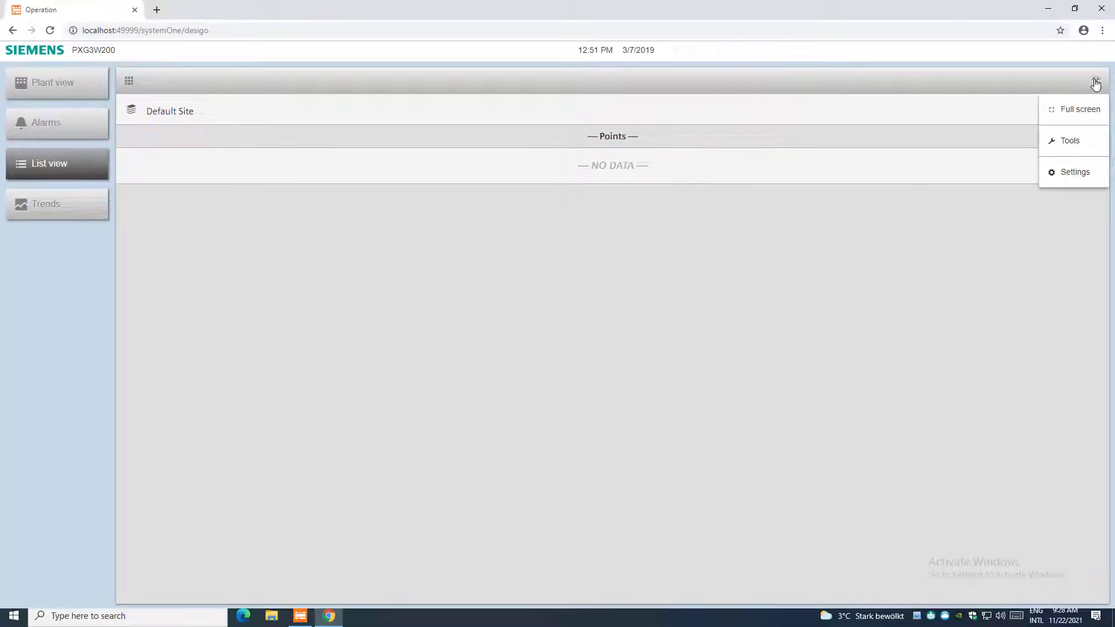
left_click(1073, 143)
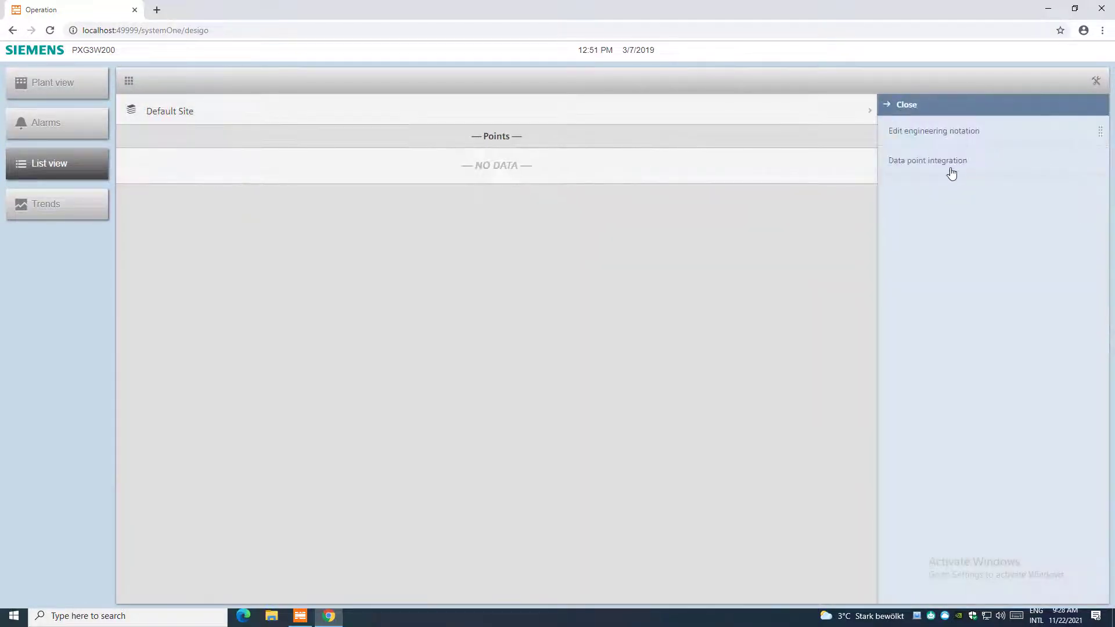
left_click(934, 168)
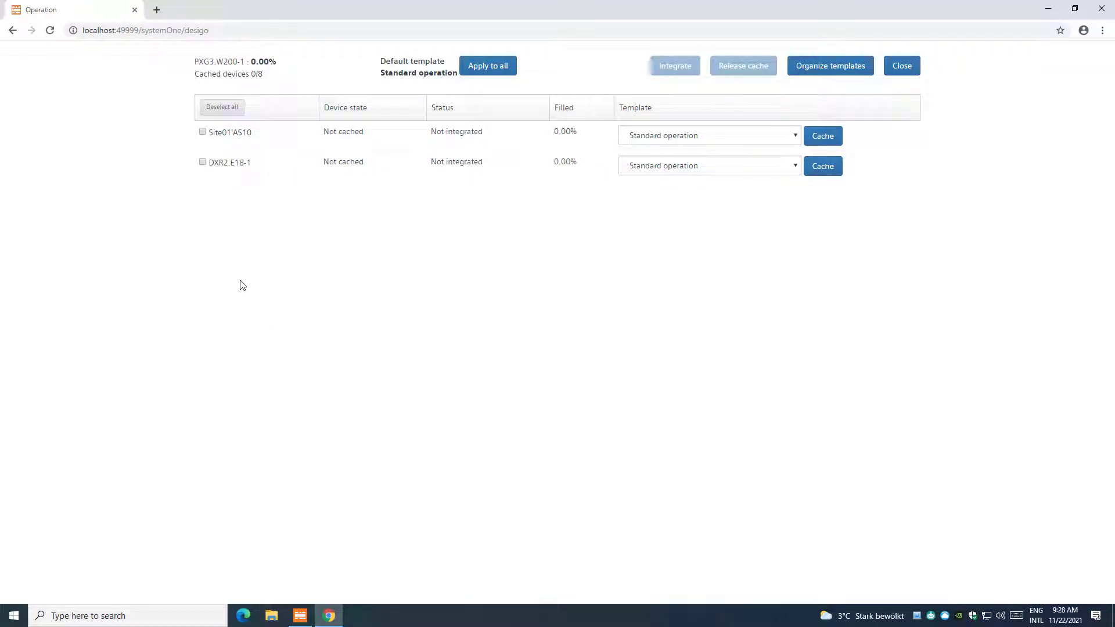
left_click(203, 162)
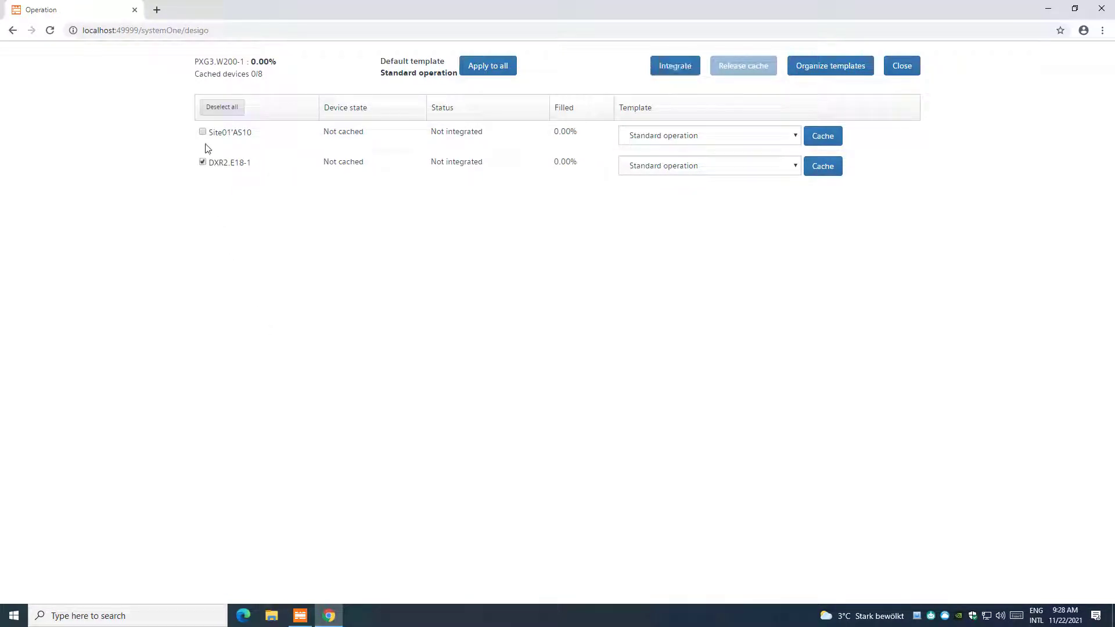
left_click(203, 133)
left_click(203, 162)
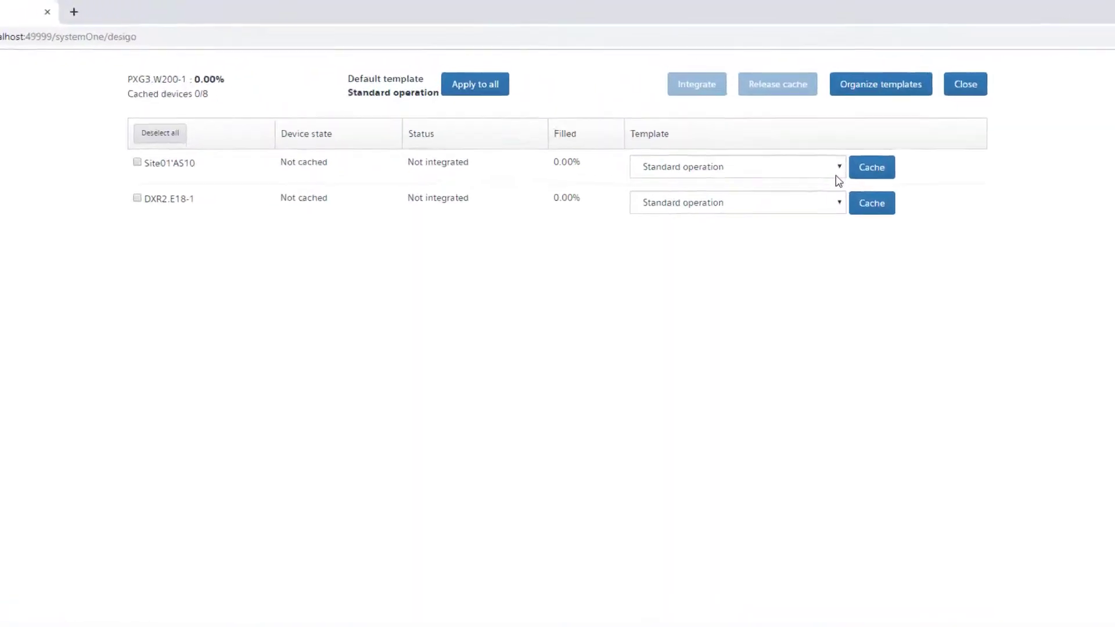
Review the templates available for both devices and assign the Extended operation template to Site01'AS10.
left_click(837, 174)
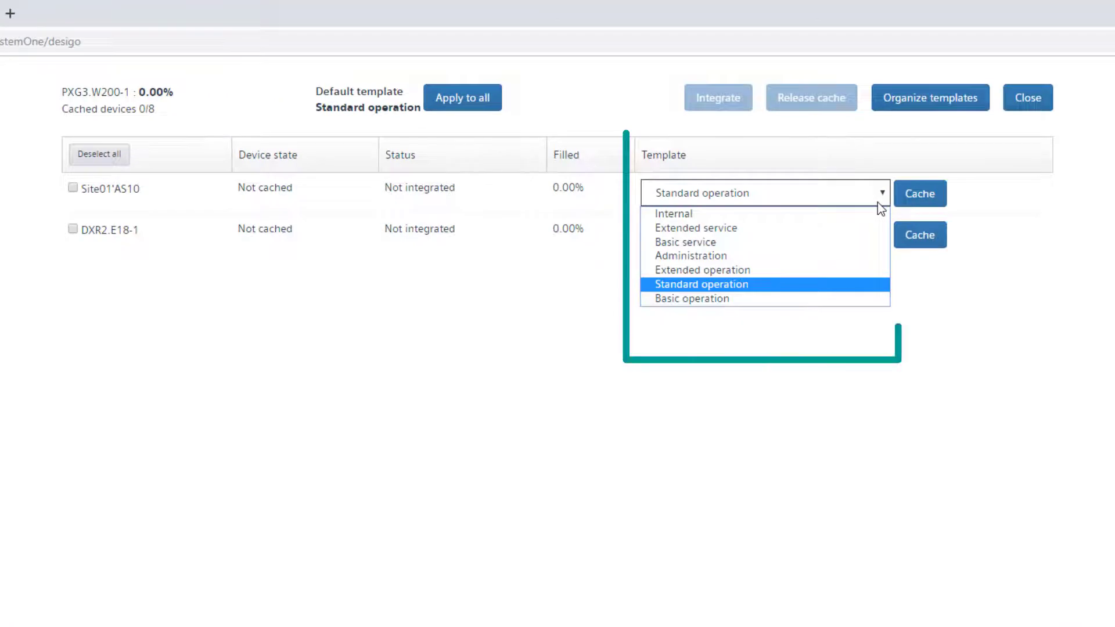
left_click(837, 175)
left_click(879, 243)
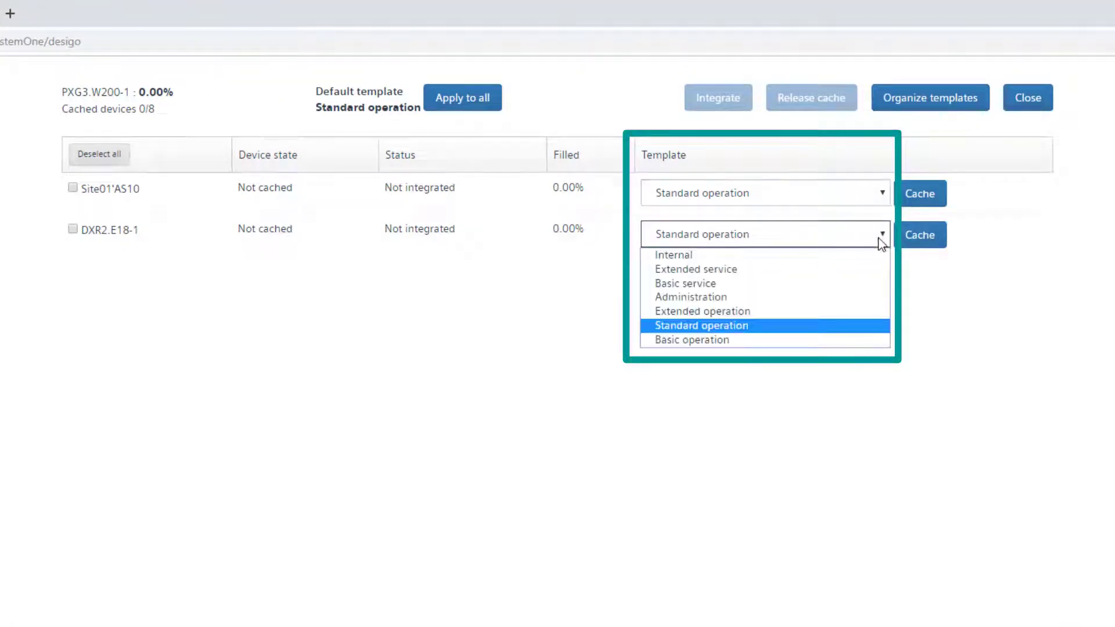
left_click(879, 243)
left_click(883, 194)
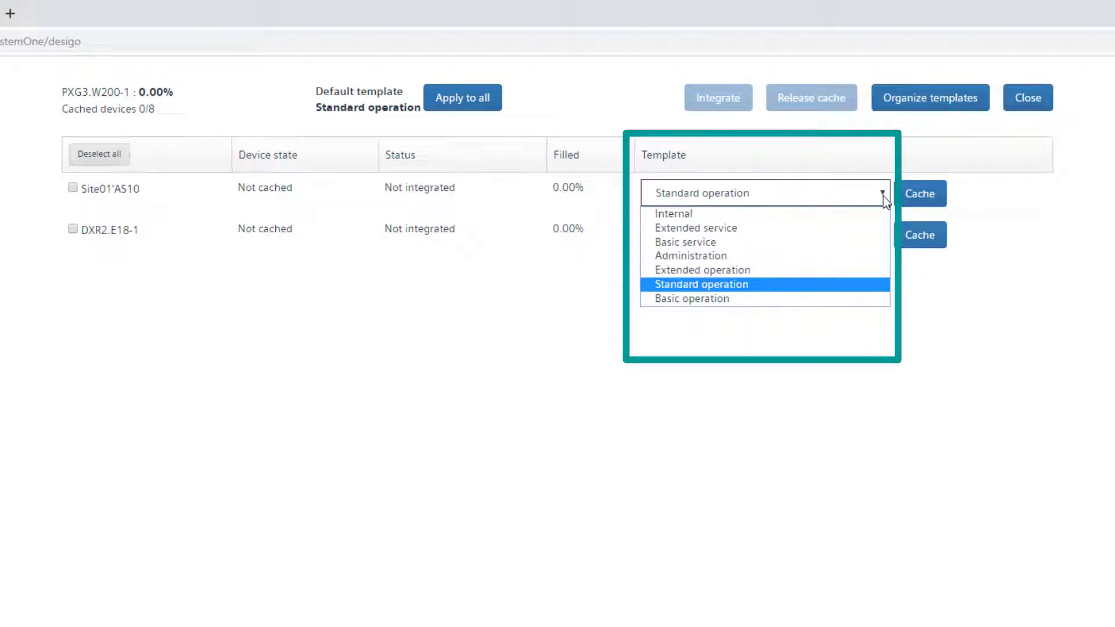
left_click(852, 270)
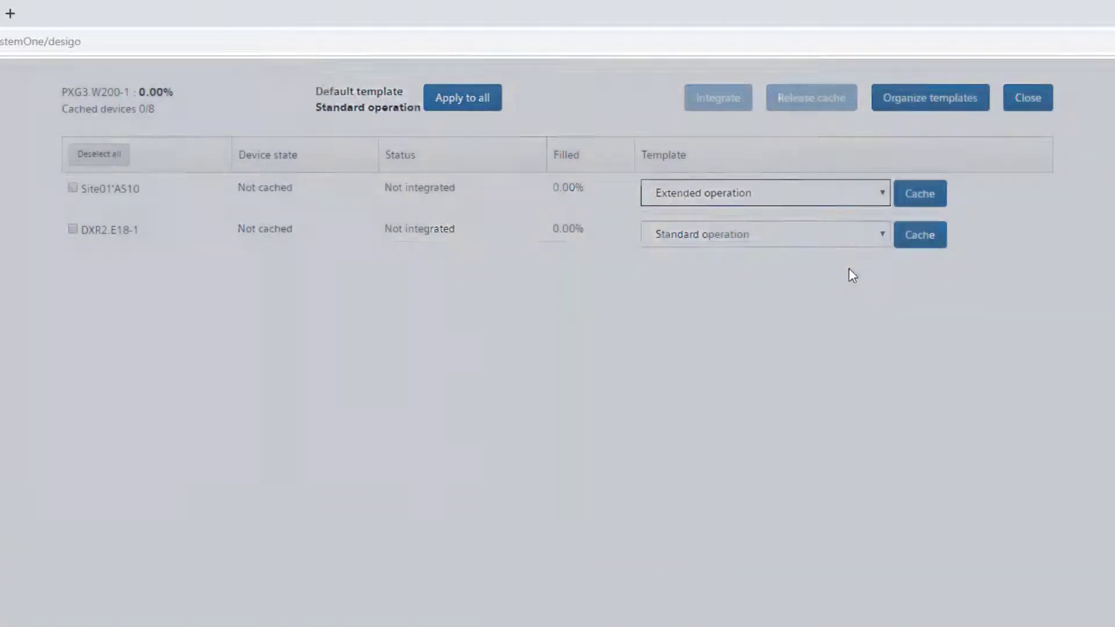
Cache the devices Site01'AS10 and DXR2.E18-1.
left_click(686, 240)
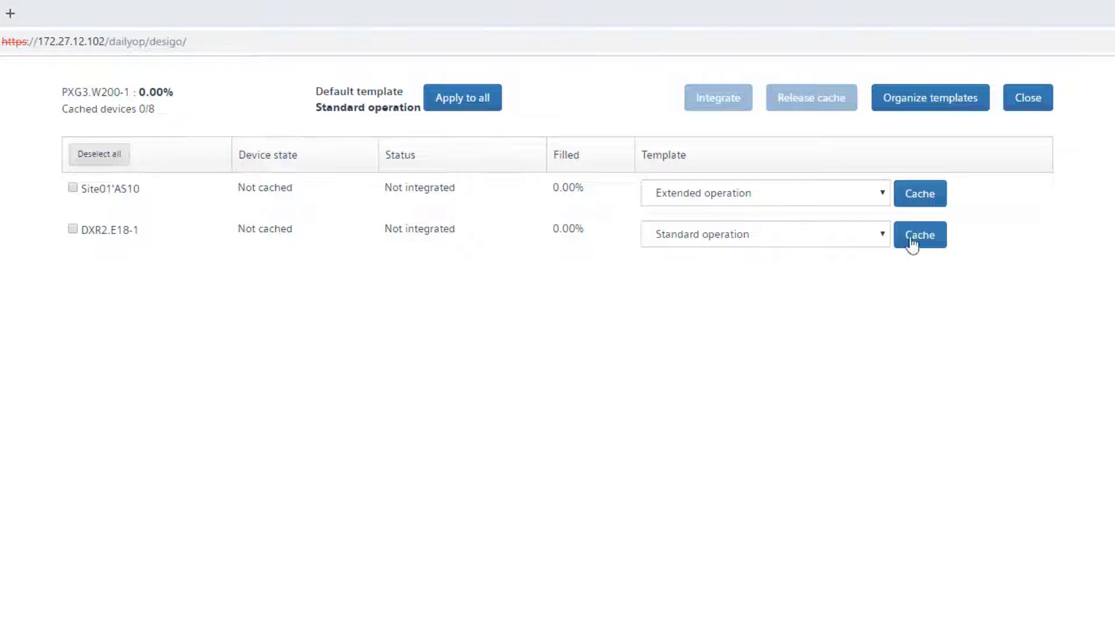
left_click(932, 204)
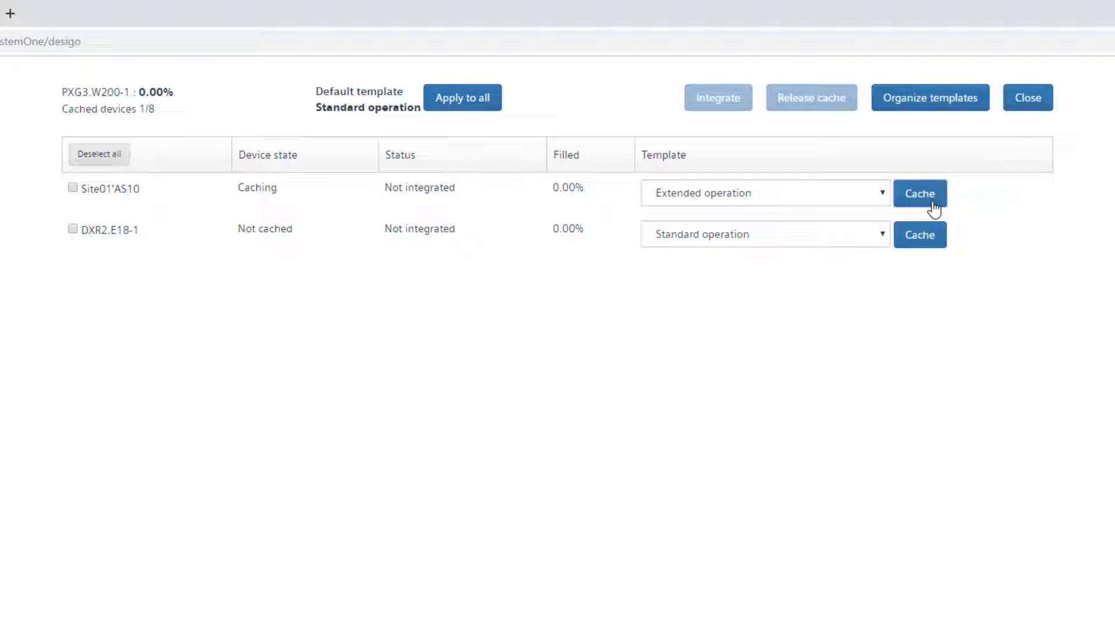
left_click(923, 243)
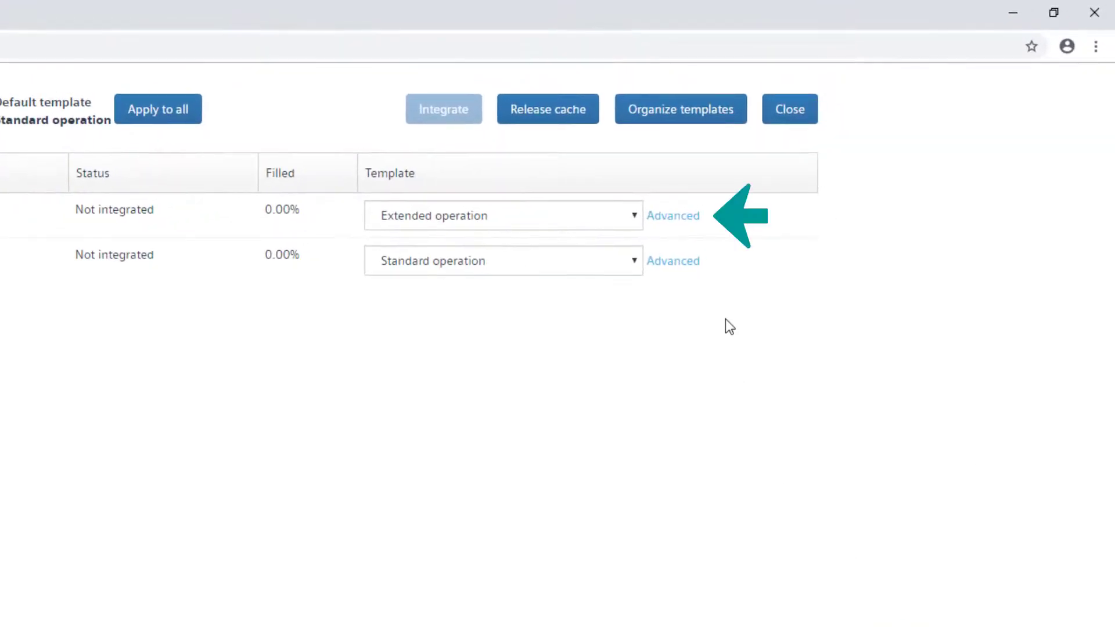
Open the advanced data point selection of Site01'AS10 and expand Gebäude, Luftaufbereitungsanlage and Air handling unit - East.
left_click(691, 219)
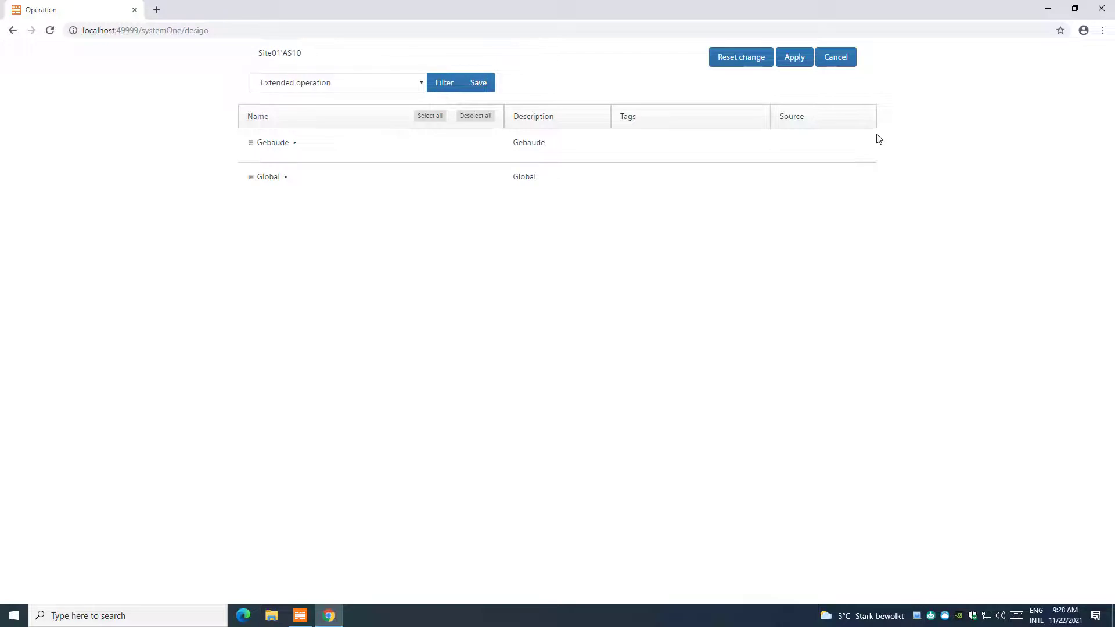
left_click(295, 142)
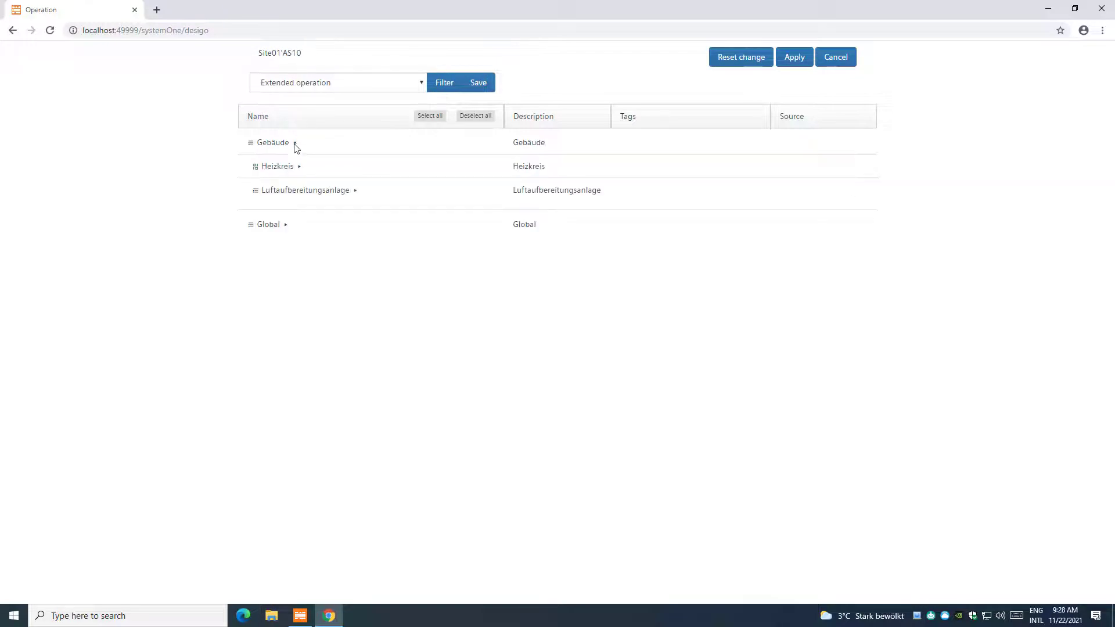
left_click(357, 192)
left_click(350, 257)
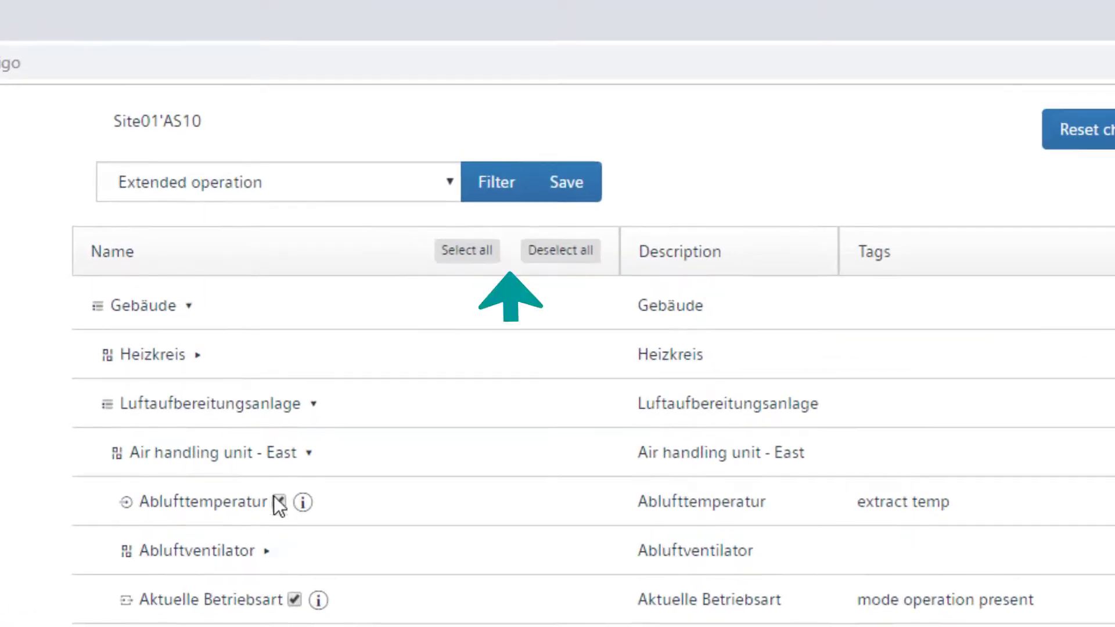
Select all data points of Site01'AS10, check the available templates, and apply the selection with Extended operation kept.
left_click(469, 253)
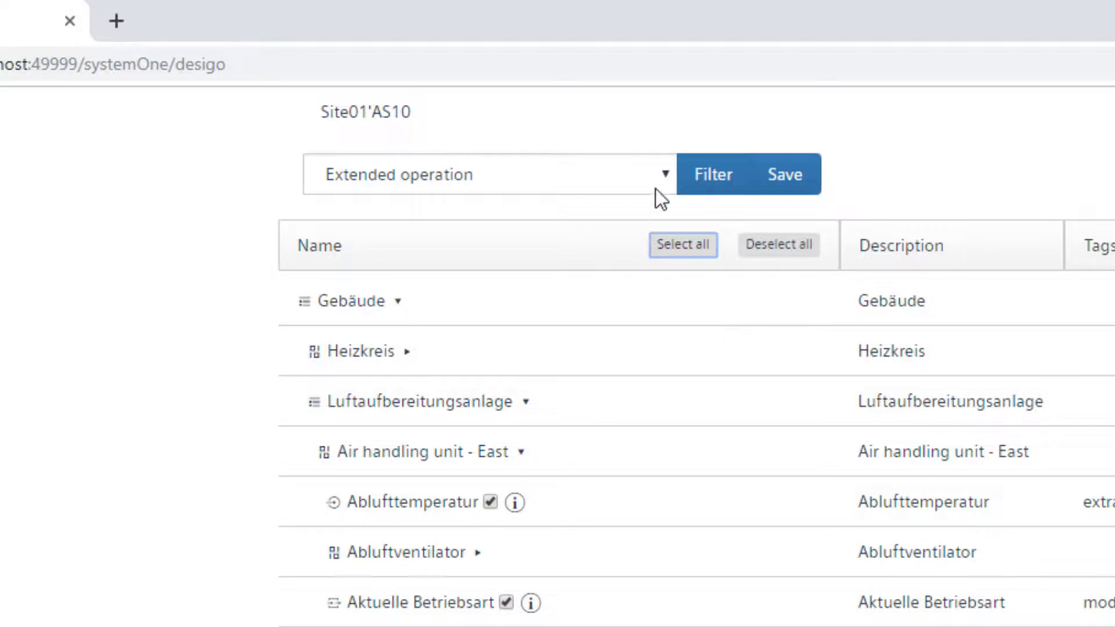
left_click(665, 173)
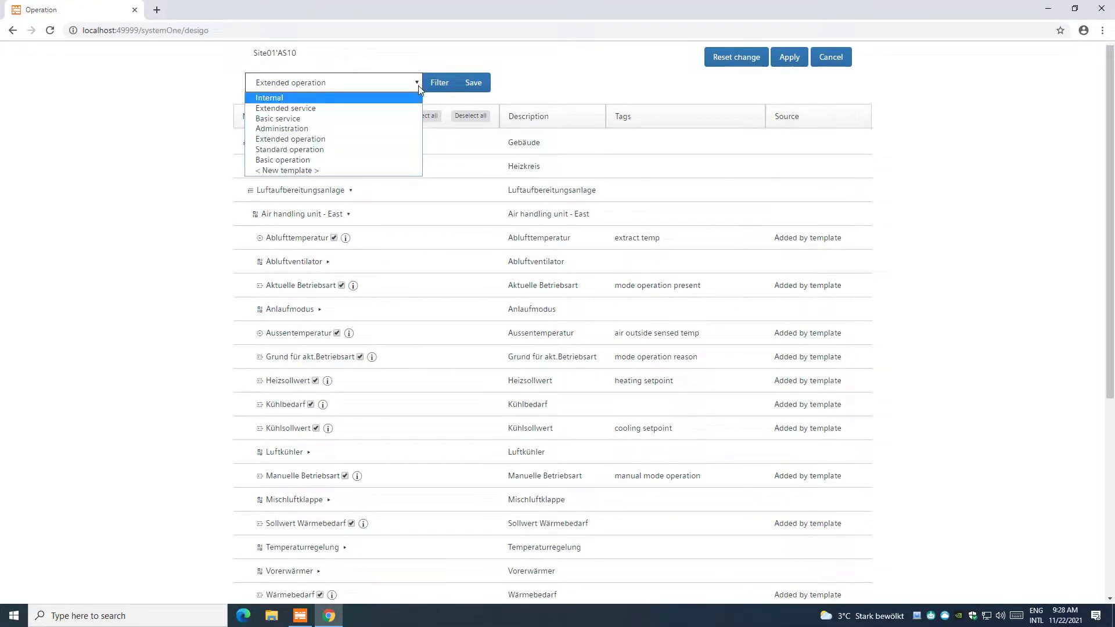
left_click(418, 86)
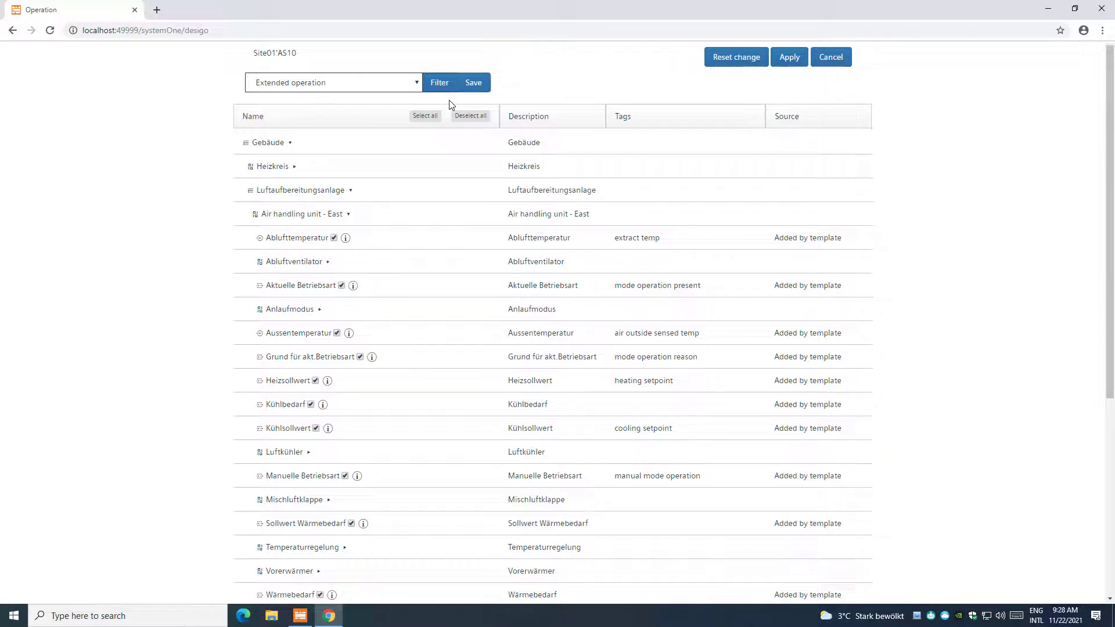
left_click(790, 57)
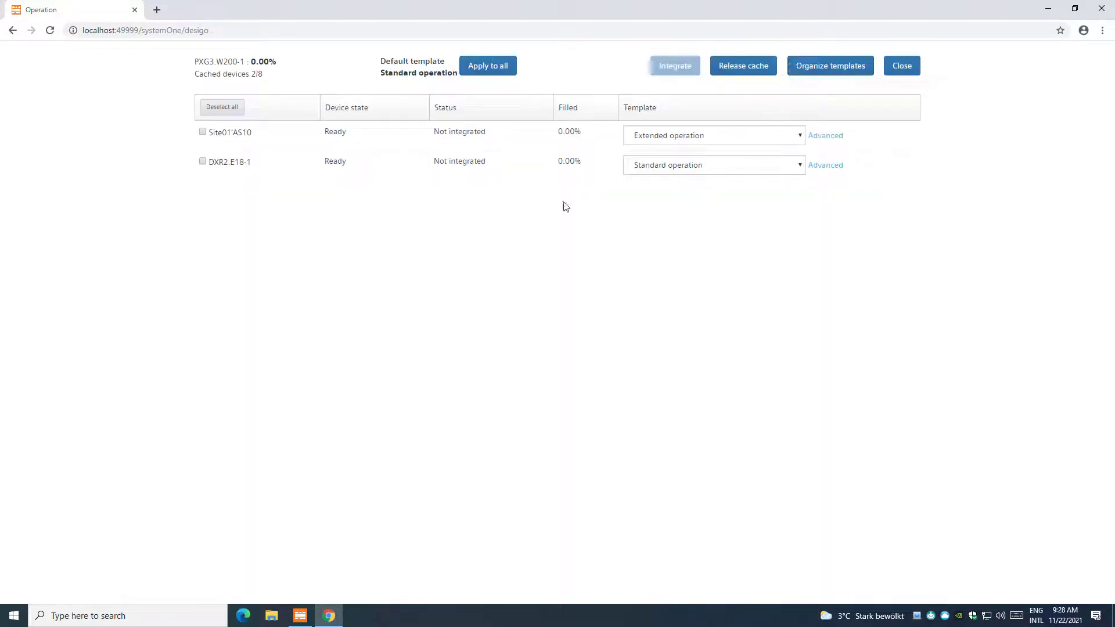
Integrate the data points of both Site01'AS10 and DXR2.E18-1, and close the integration tool.
left_click(203, 132)
left_click(203, 161)
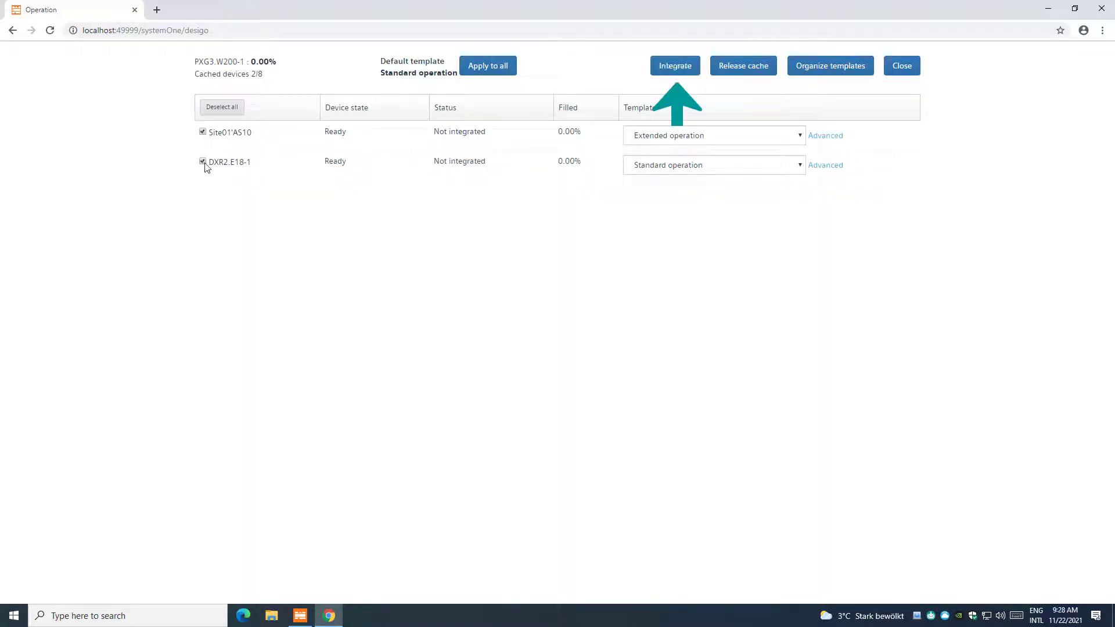
left_click(682, 69)
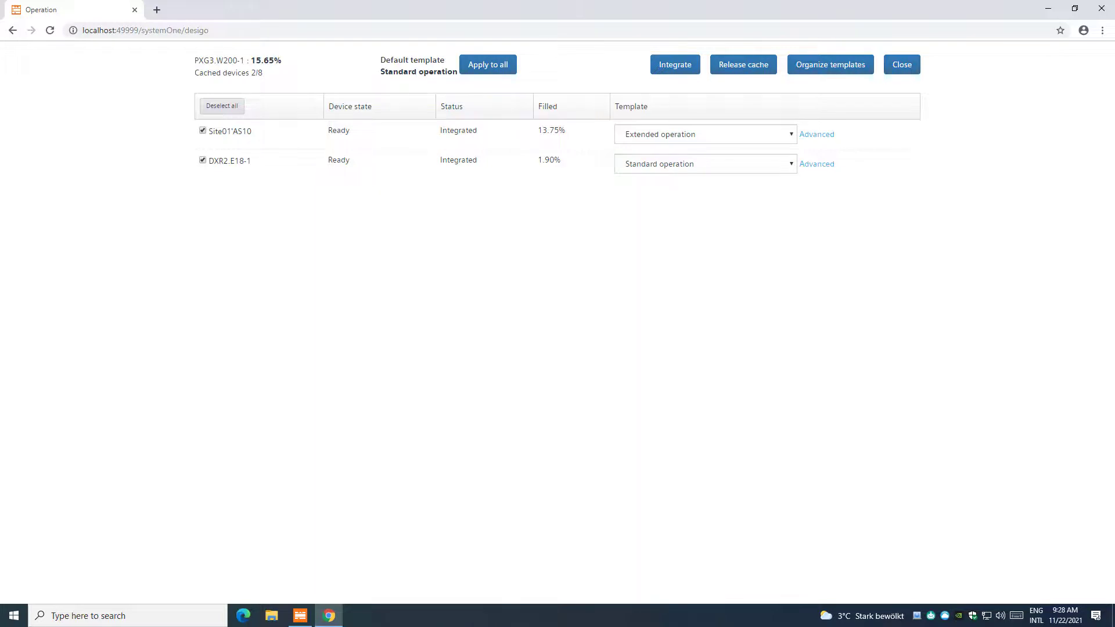
left_click(911, 71)
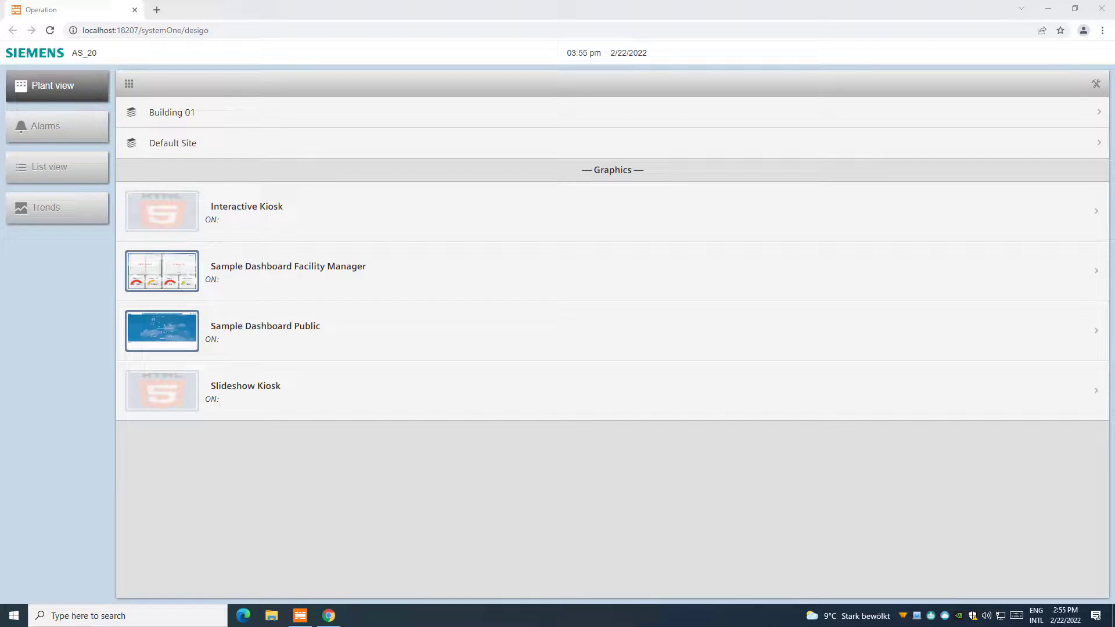
In the data point integration settings, set the cache timeout to 720 minutes and apply the change.
left_click(1098, 86)
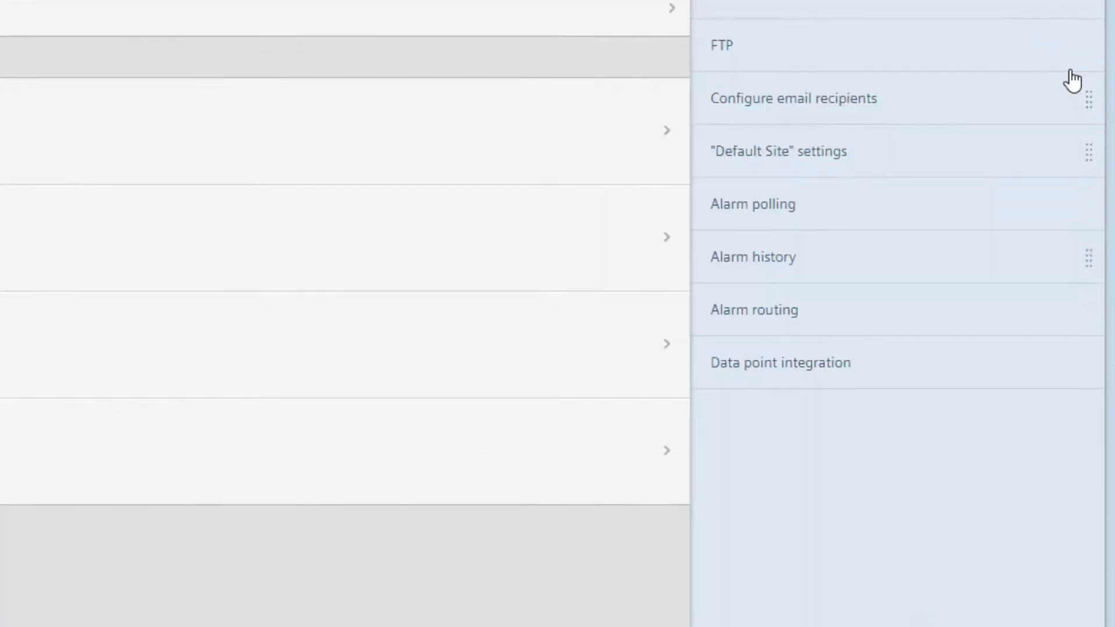
left_click(959, 363)
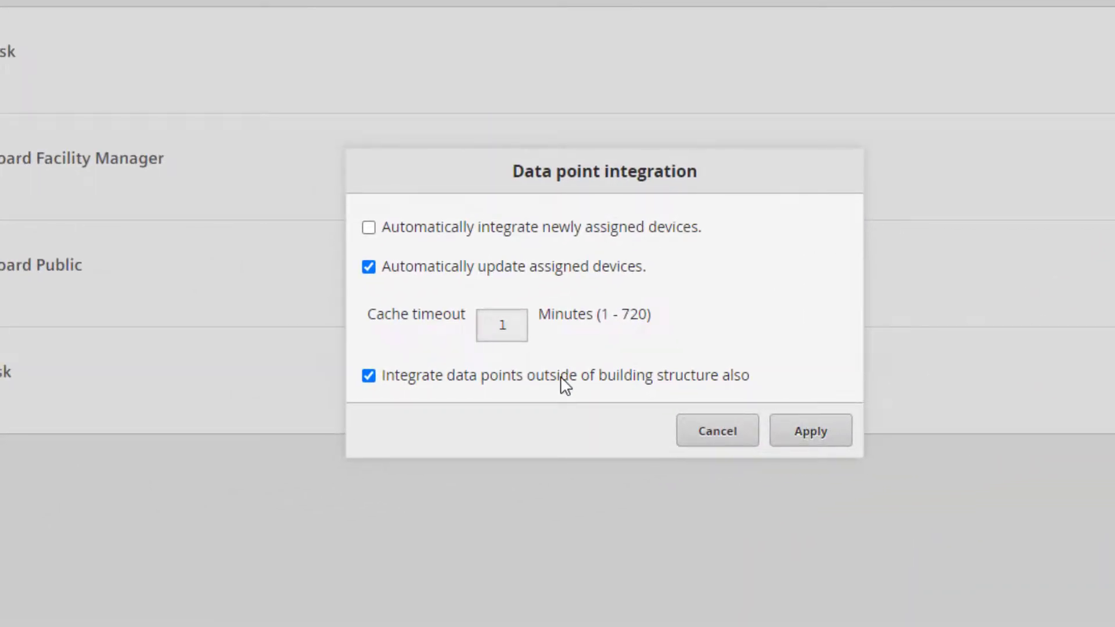
left_click(503, 325)
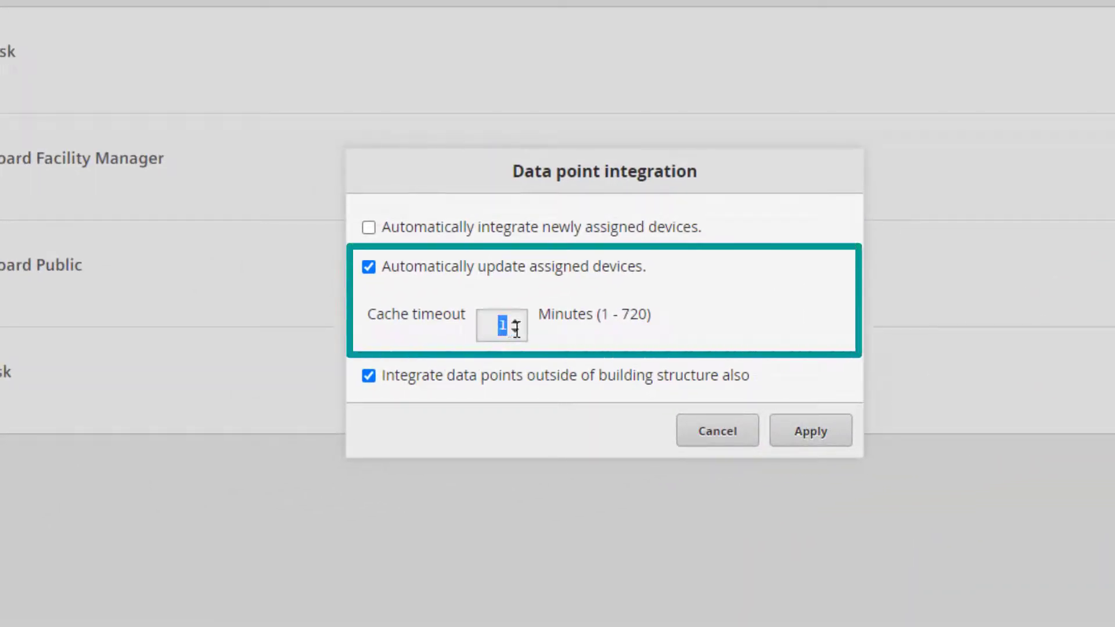
type("720")
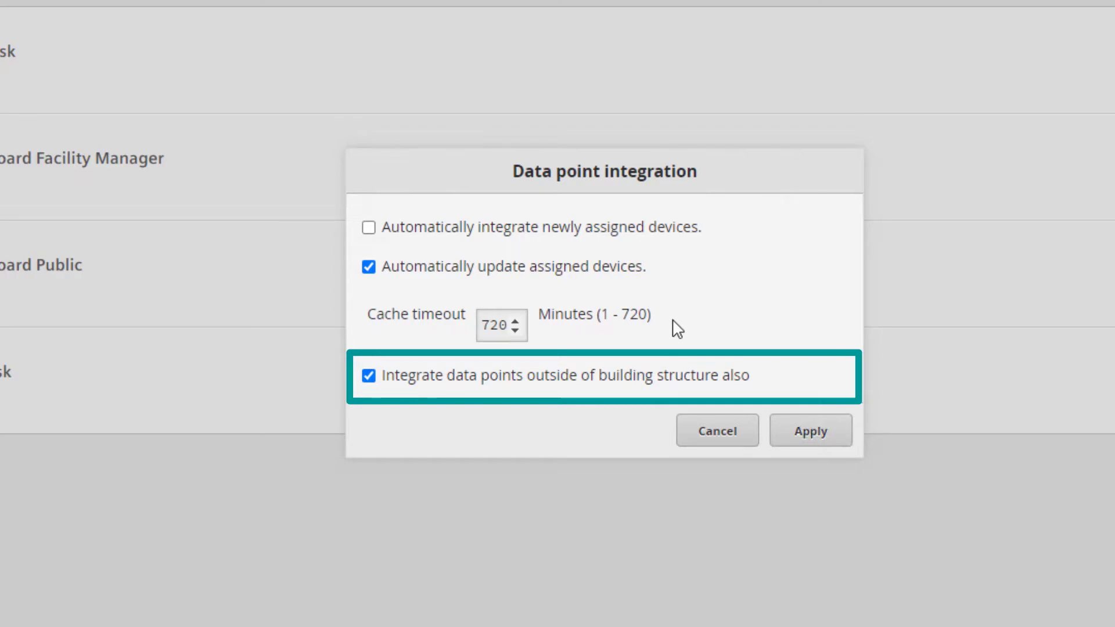
left_click(797, 437)
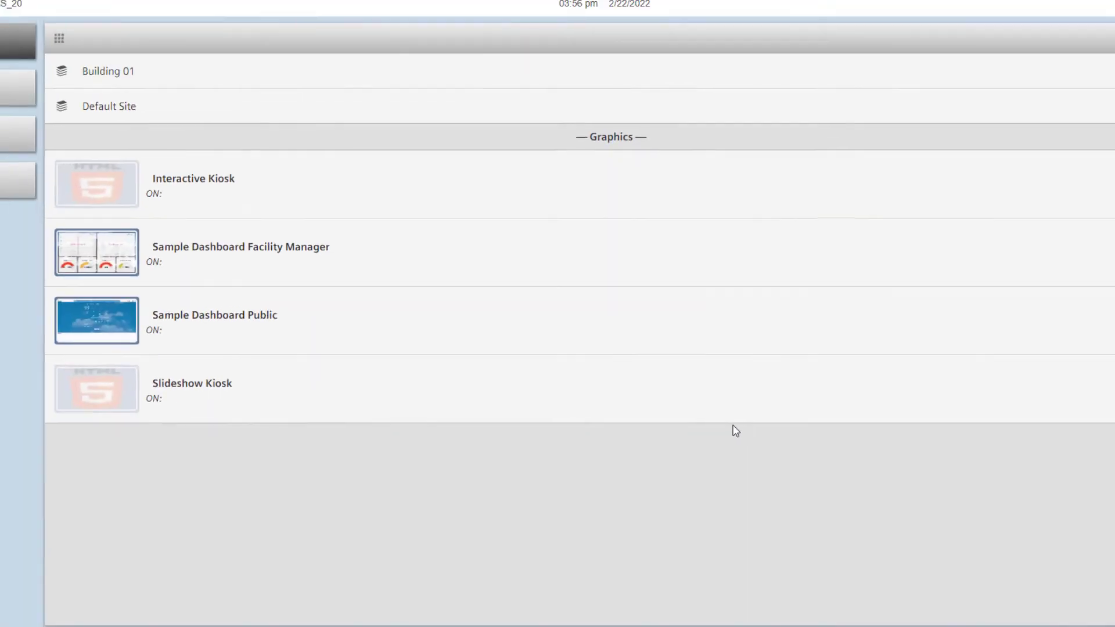